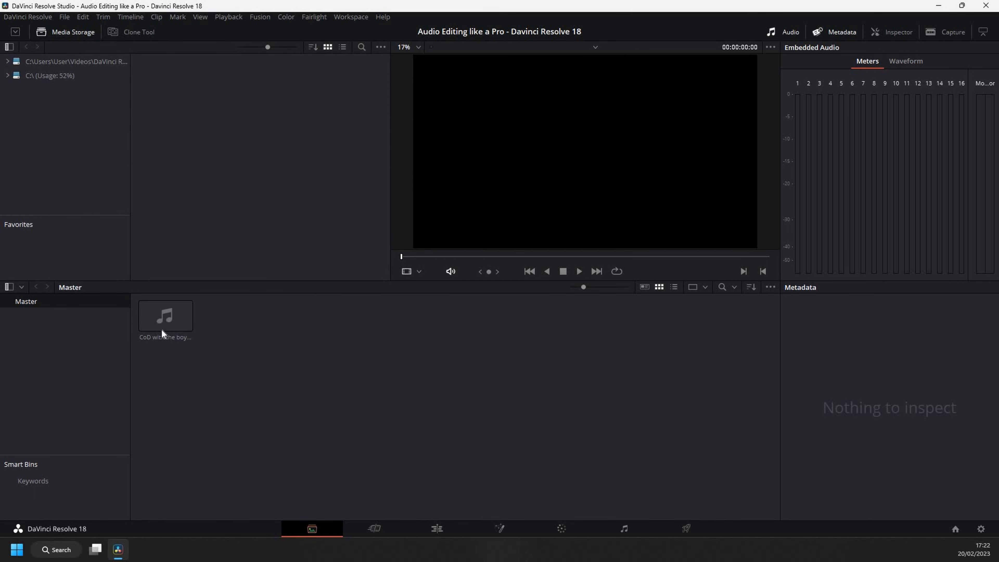
Place the "CoD with the boys" audio clip at the start of a new timeline on the Edit page
click(437, 529)
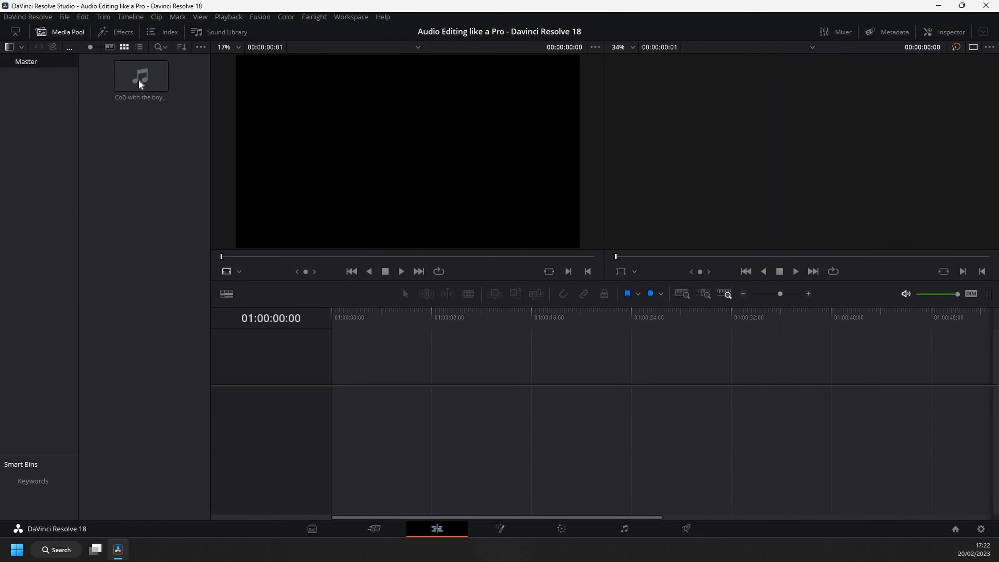
drag(141, 76, 366, 455)
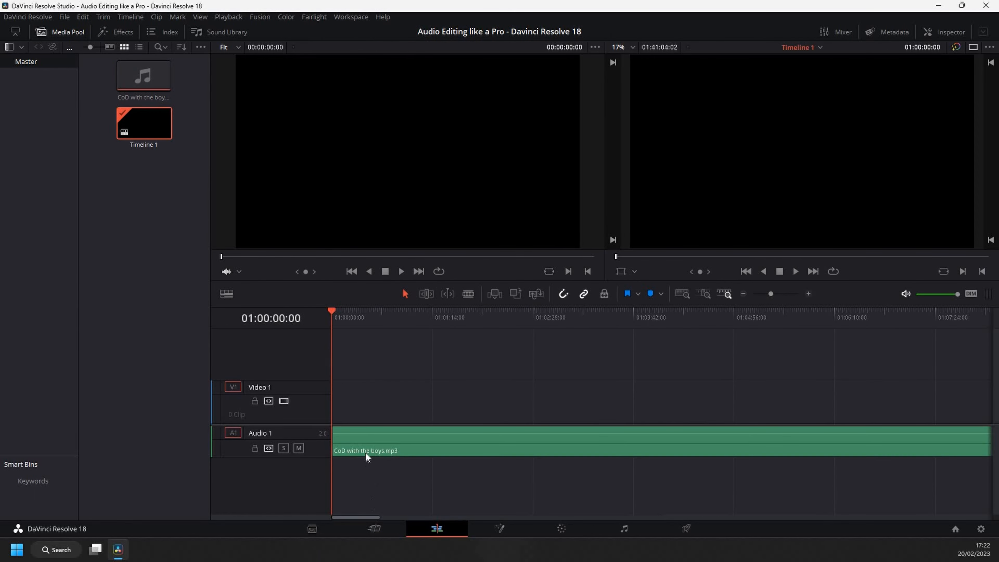
Set the audio clip's right source channel to Embedded Channel 1 in its clip attributes
right_click(359, 437)
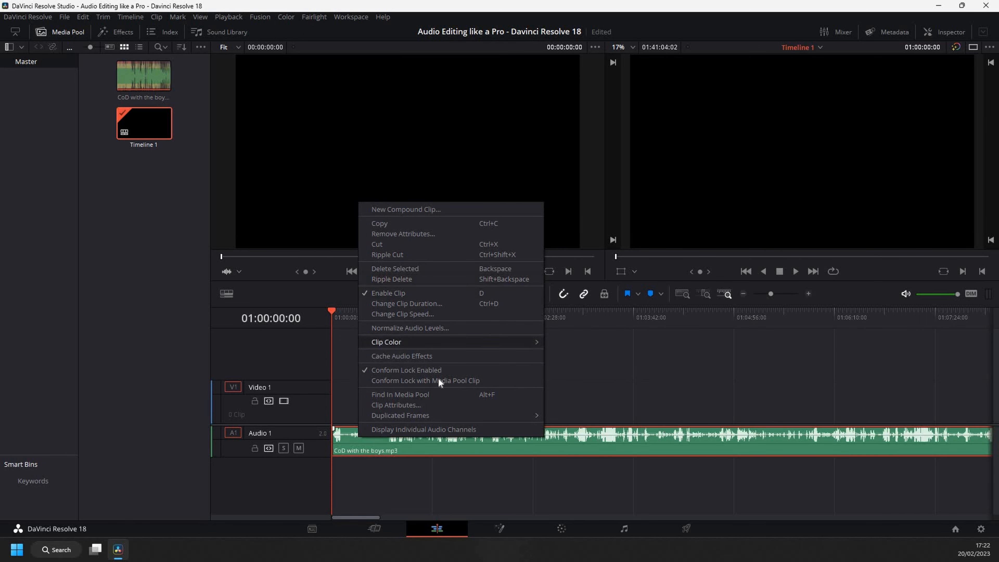
click(417, 406)
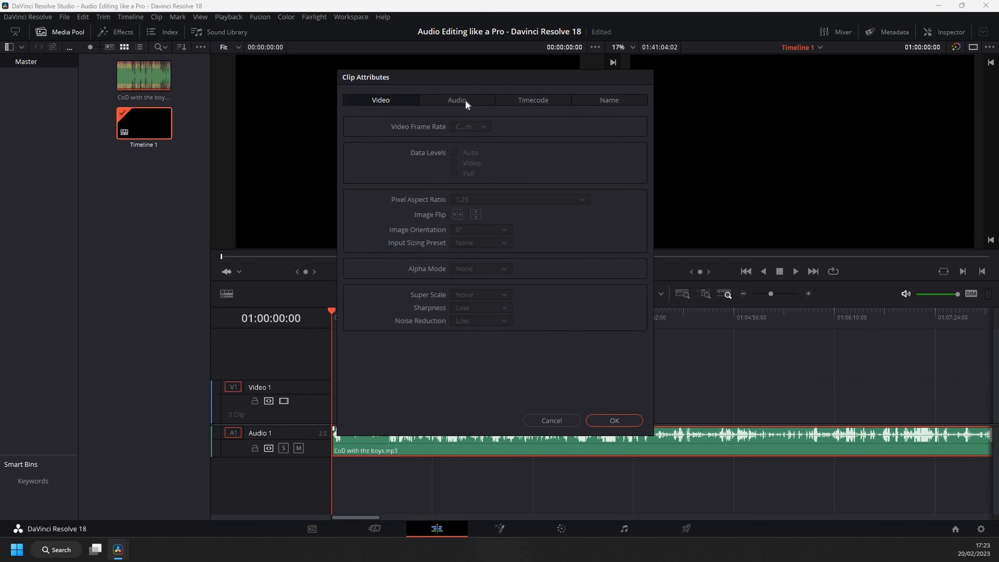
click(466, 99)
click(479, 182)
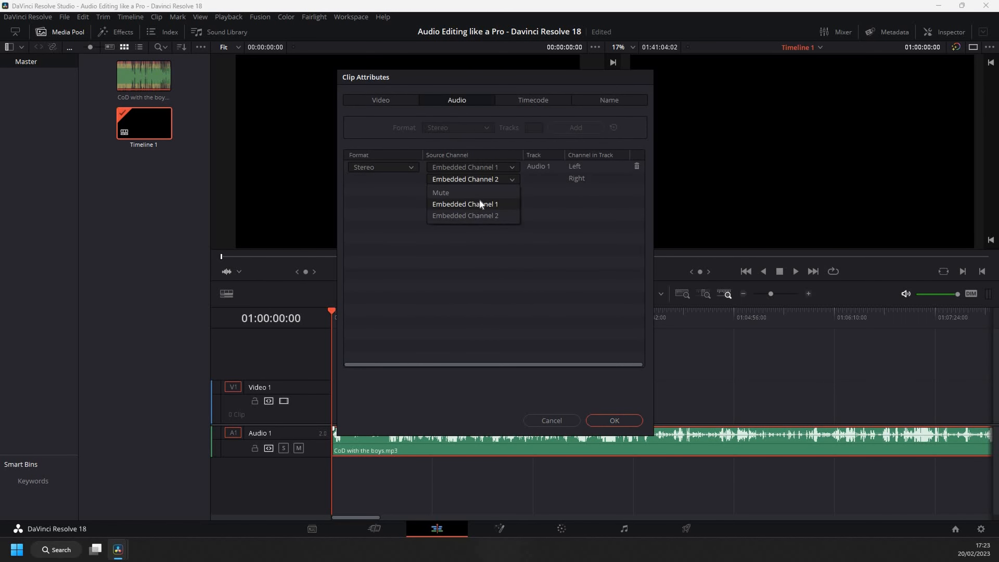
click(479, 203)
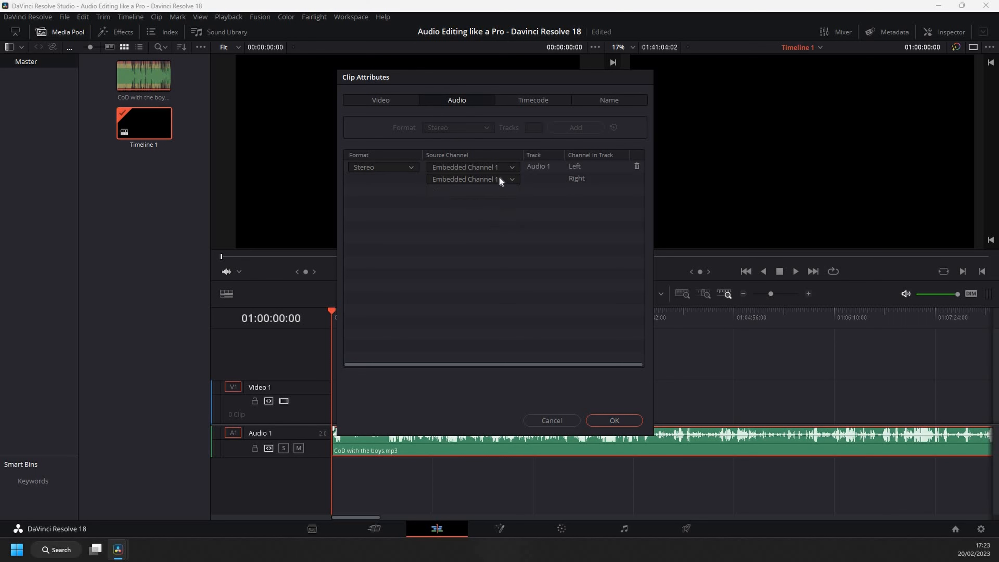
click(615, 421)
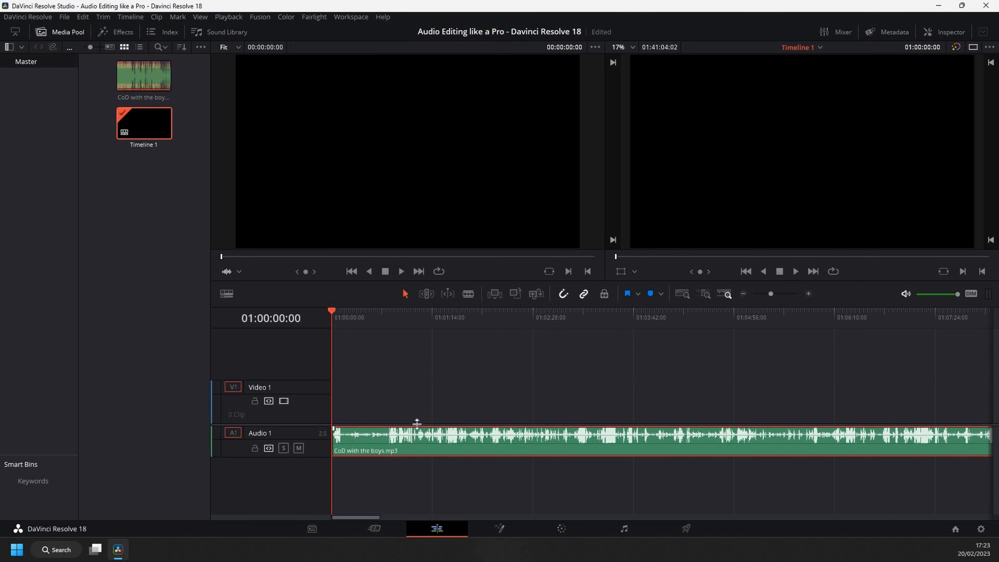
Increase the Audio 1 track's height and normalize the clip with Sample Peak Program at a target level of -1.0 dBFS
drag(324, 452, 323, 492)
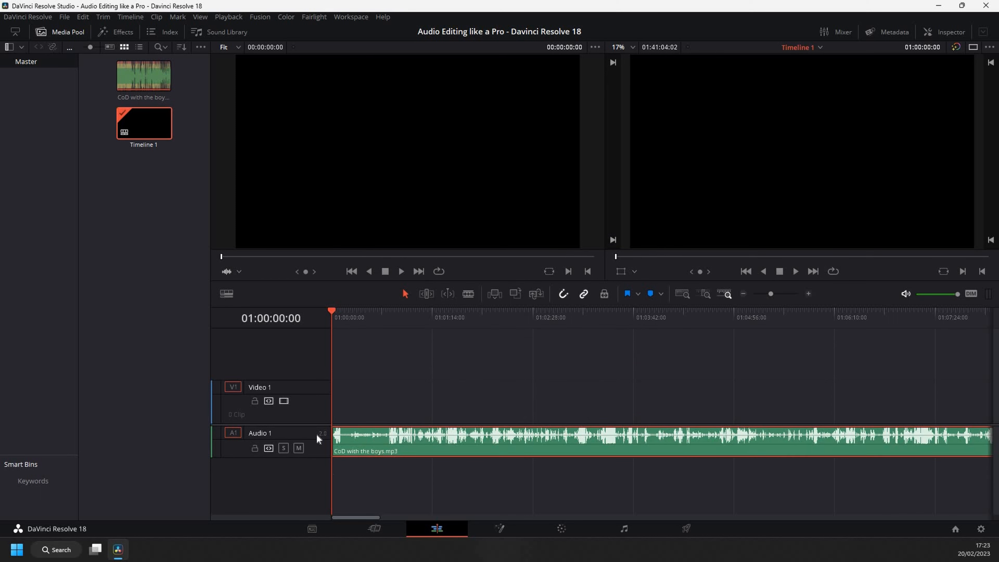
right_click(382, 443)
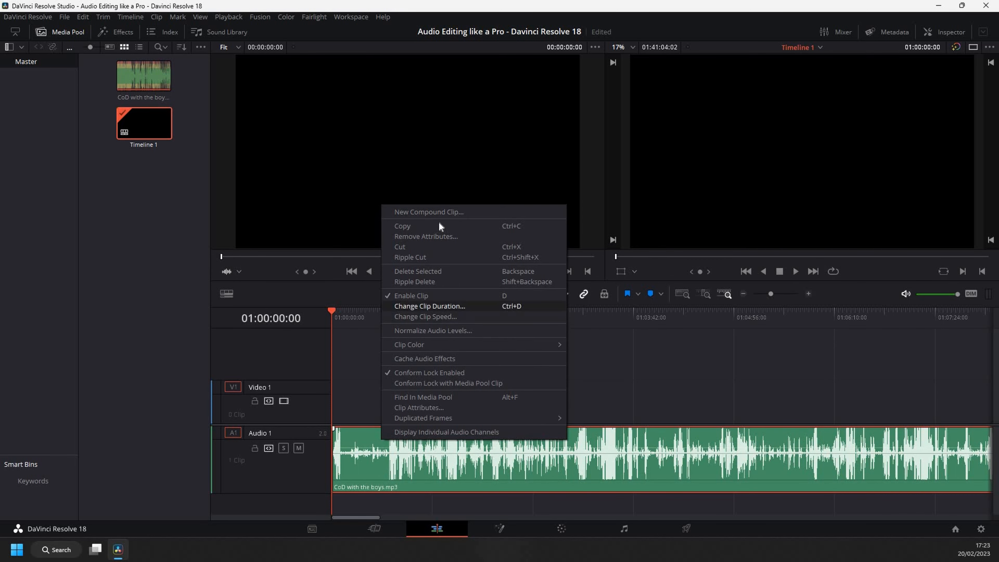
click(448, 332)
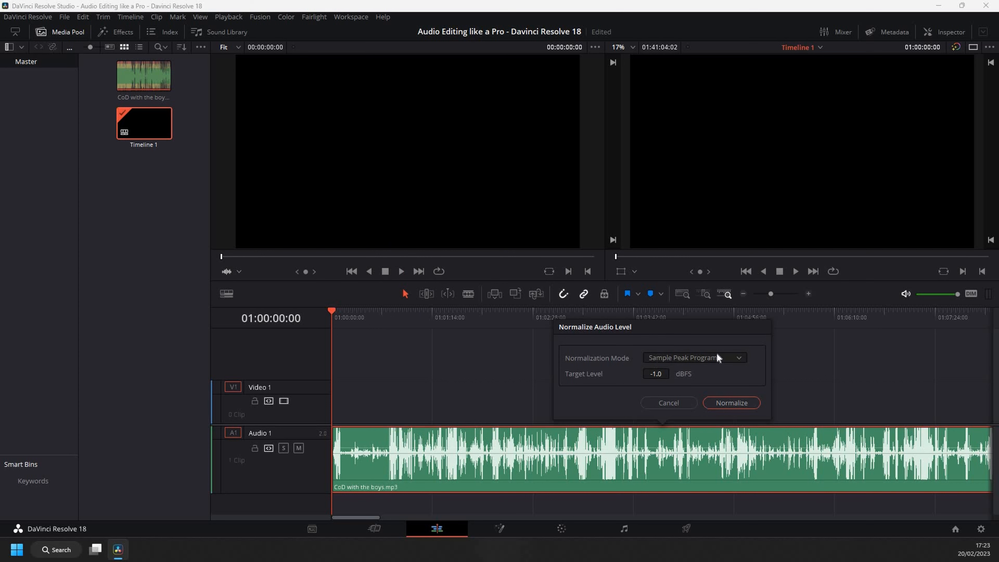
click(694, 359)
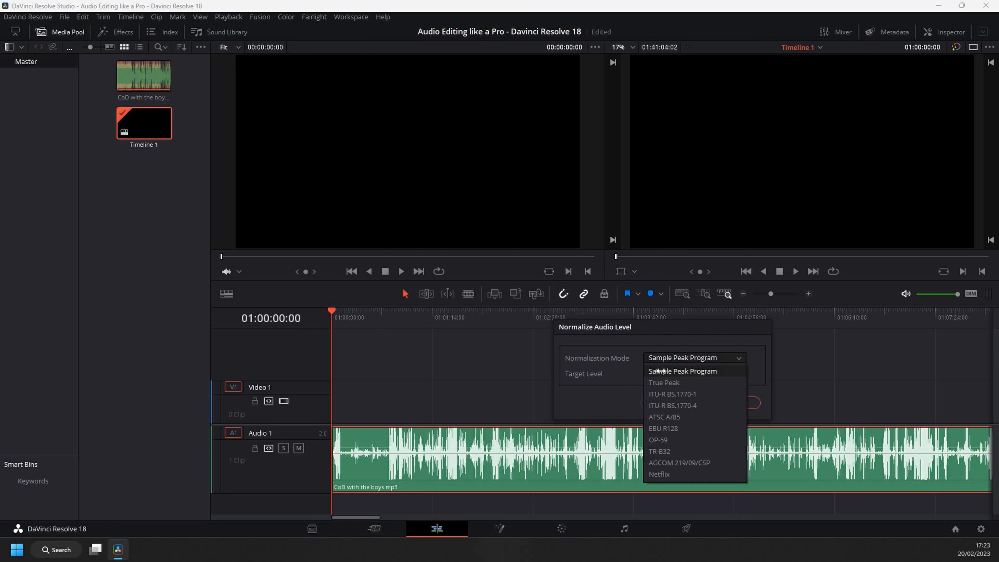
click(682, 360)
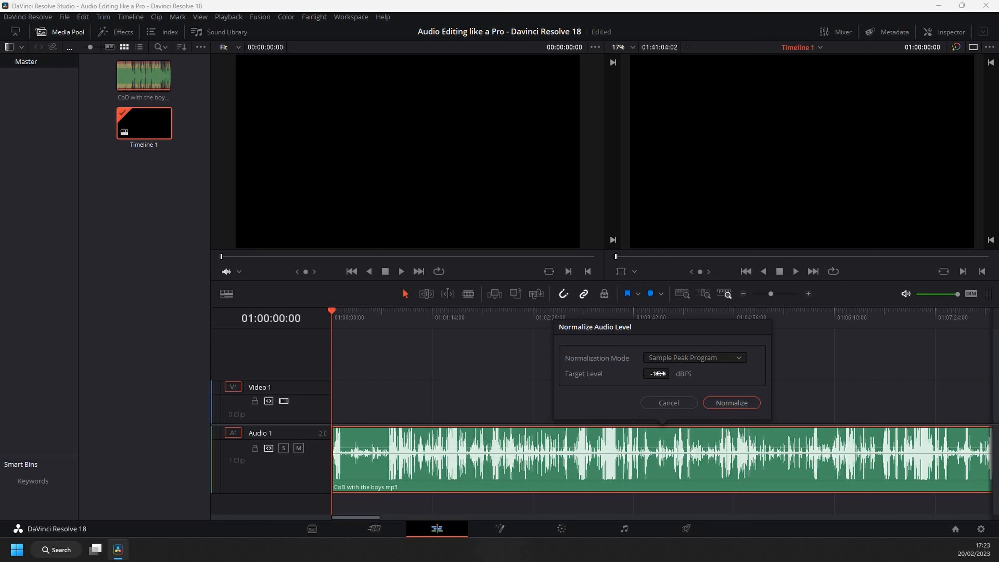
click(657, 374)
click(732, 403)
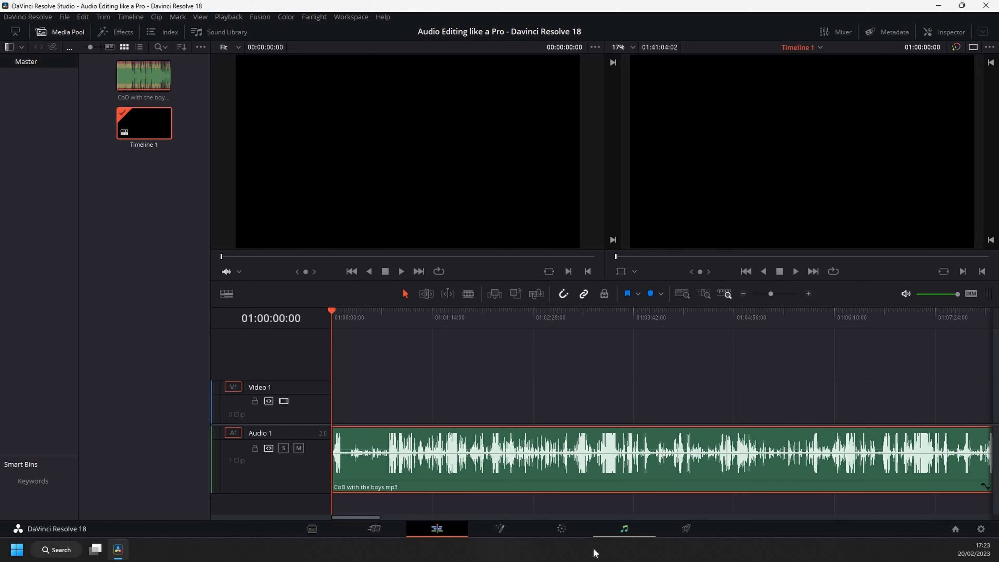
Switch to the Fairlight page, make the Audio 1 track taller to show its waveforms, and select its clip
click(618, 530)
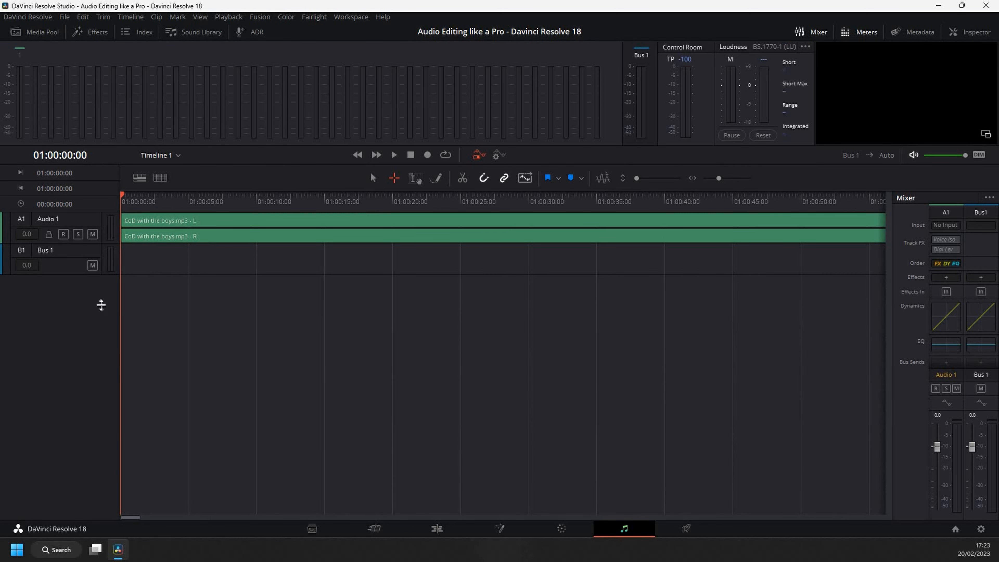
drag(101, 305, 104, 376)
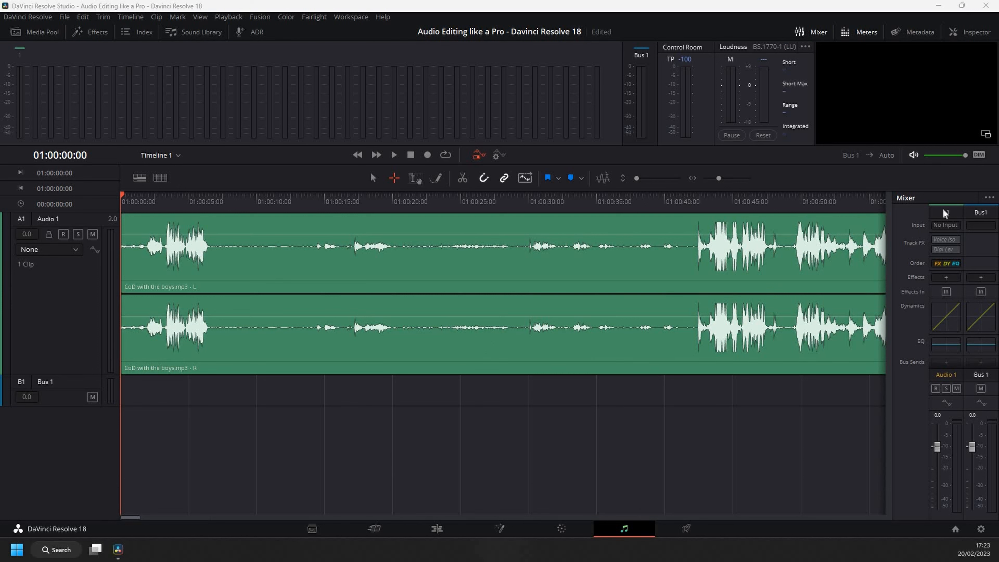
click(352, 226)
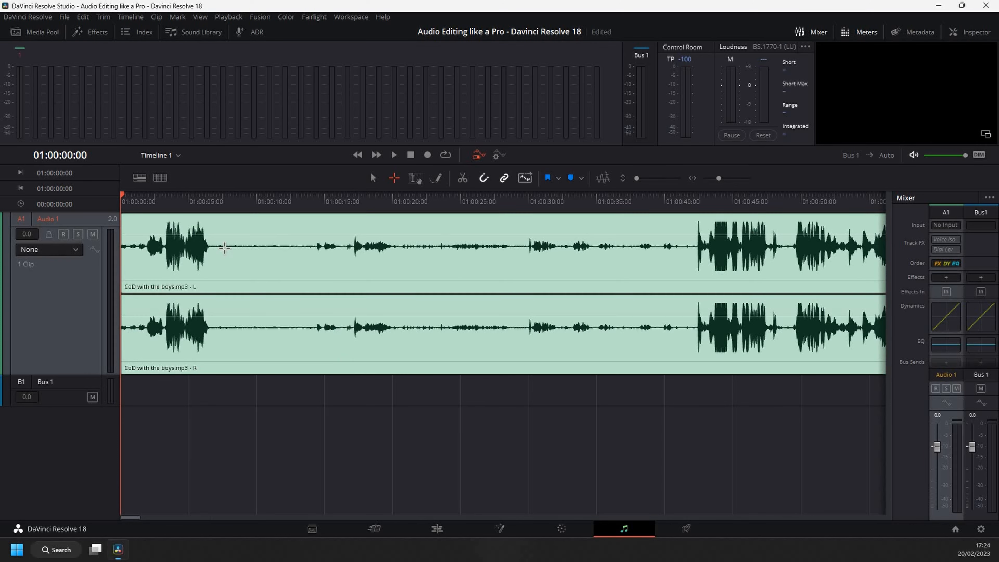
click(288, 390)
Add the Vocal Channel effect to the Audio 1 track in the mixer and move its window off the mixer
click(943, 253)
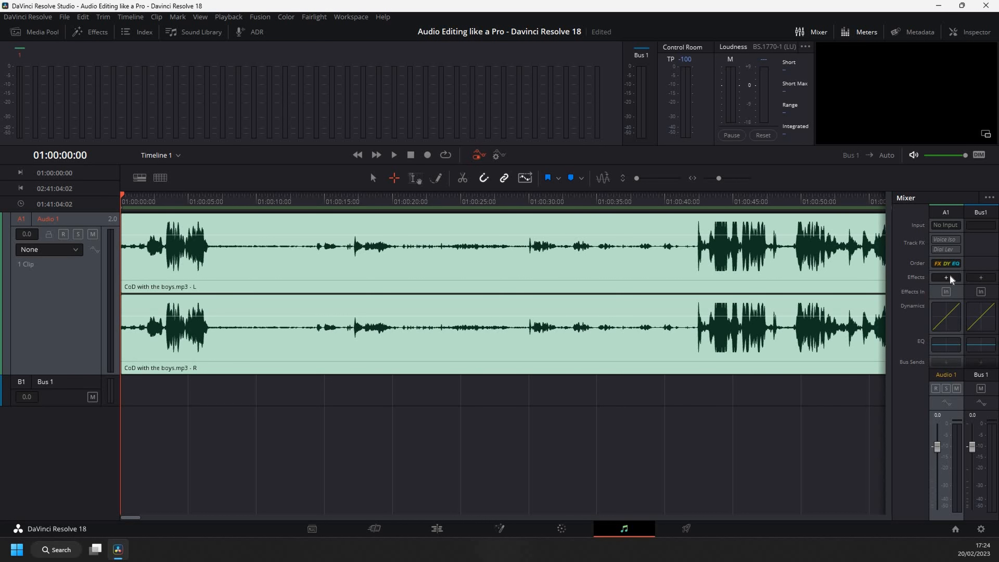
click(946, 277)
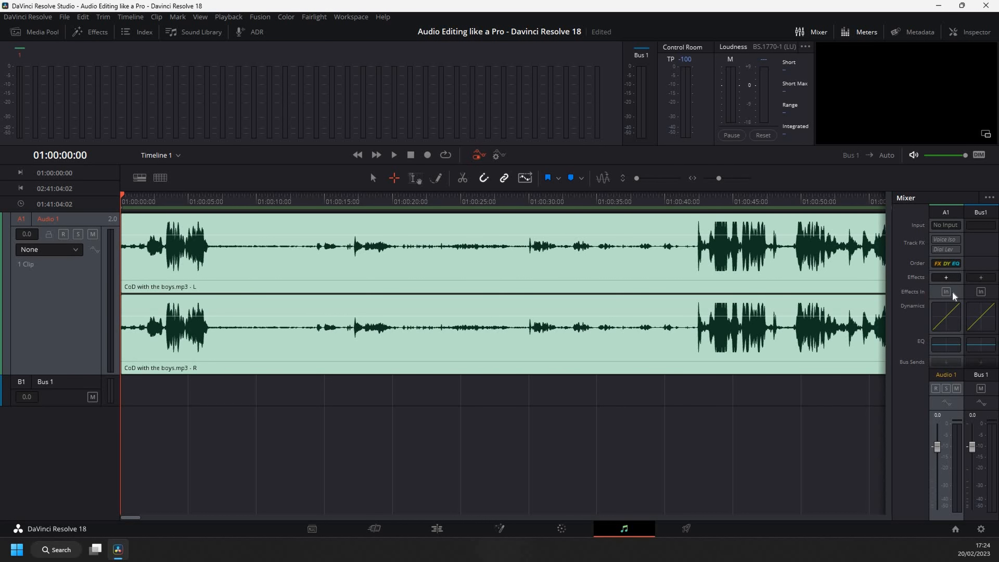
mouse_move(944, 289)
click(881, 302)
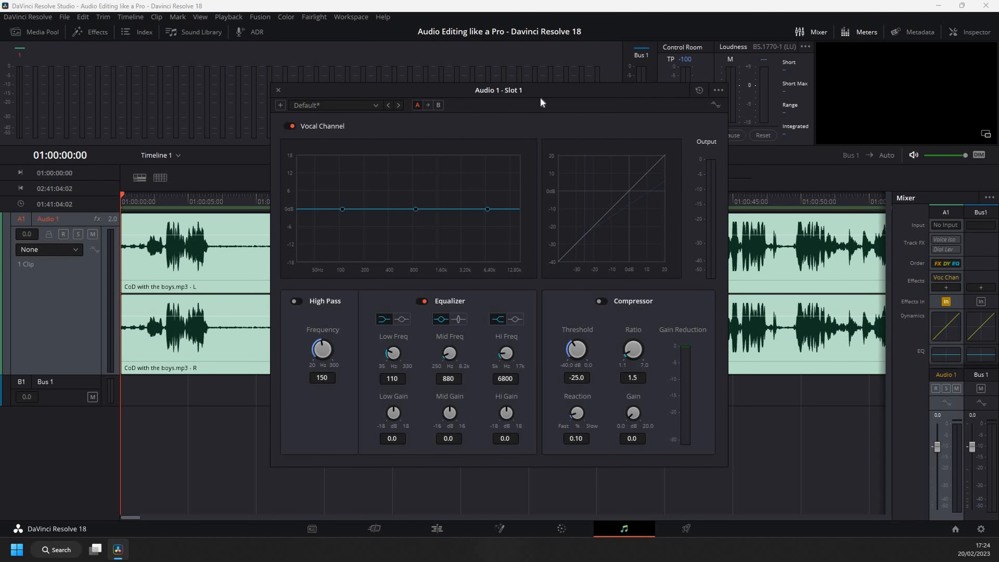
drag(449, 86, 354, 82)
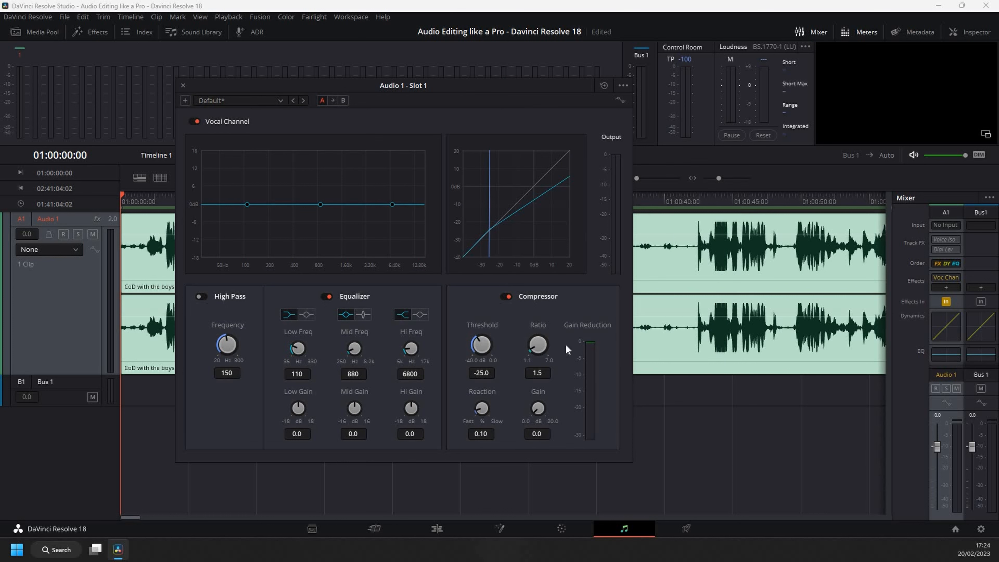
Turn on the Vocal Channel compressor and set its ratio to 7.0 and its gain to 12.0 dB
drag(538, 345, 612, 350)
key(space)
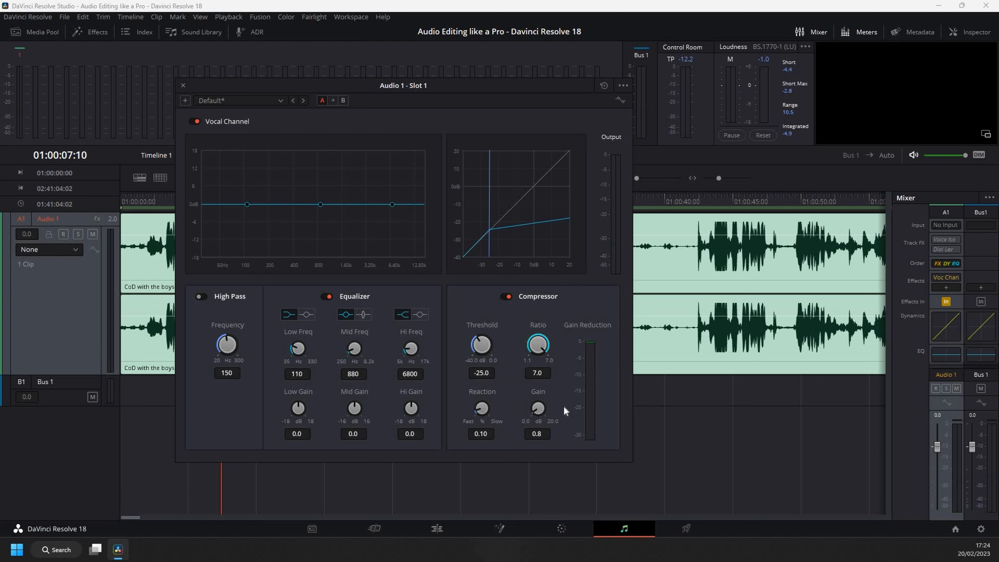
drag(606, 413, 622, 415)
Play the track from about 01:00:37 into the loud passage to check the compressor's gain reduction and output levels
key(space)
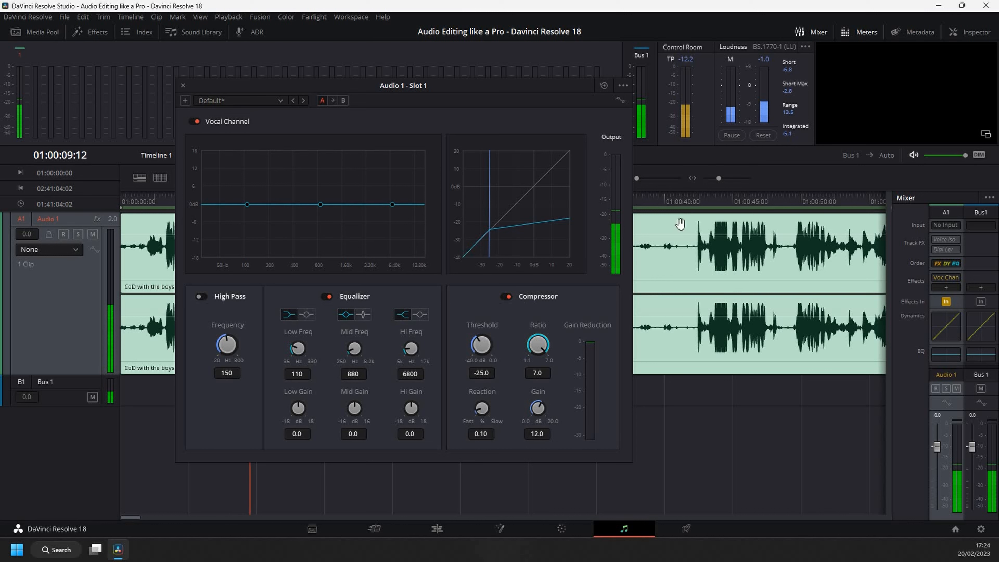
click(681, 209)
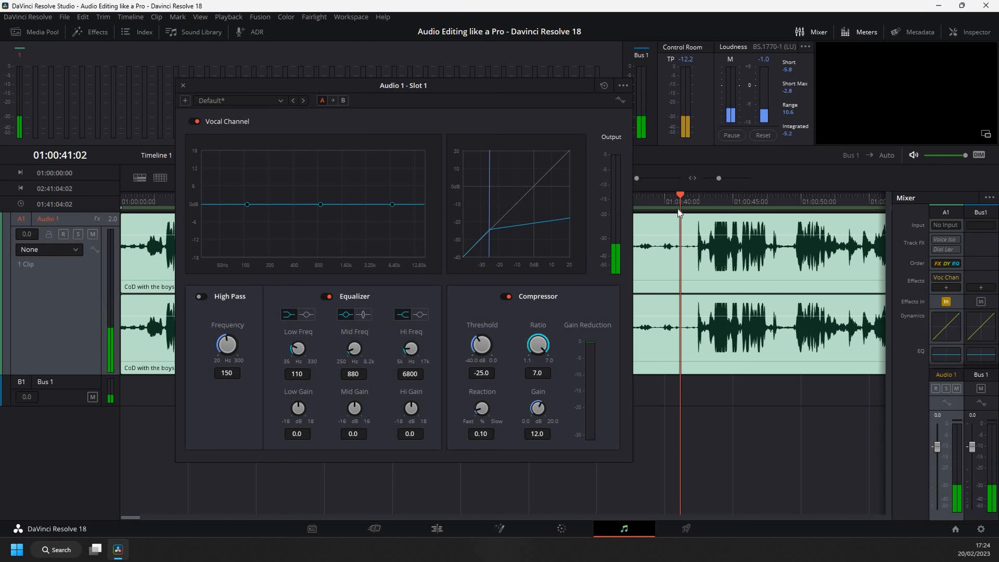
click(629, 210)
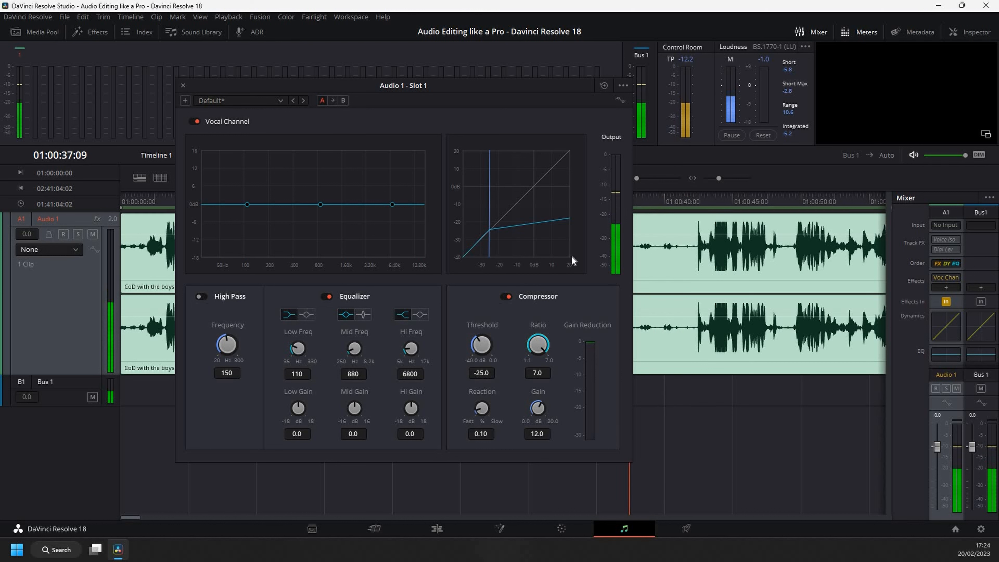
key(space)
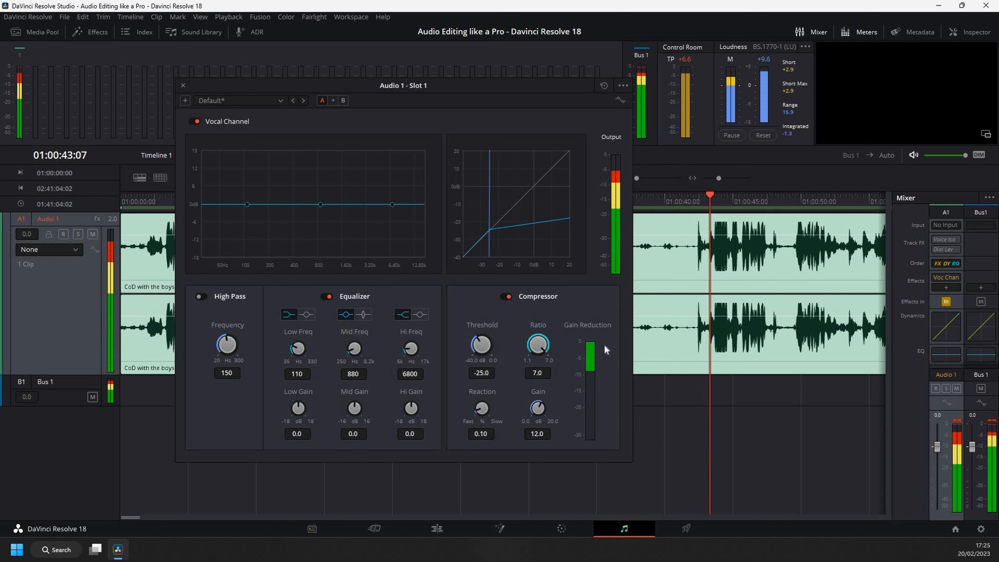
key(space)
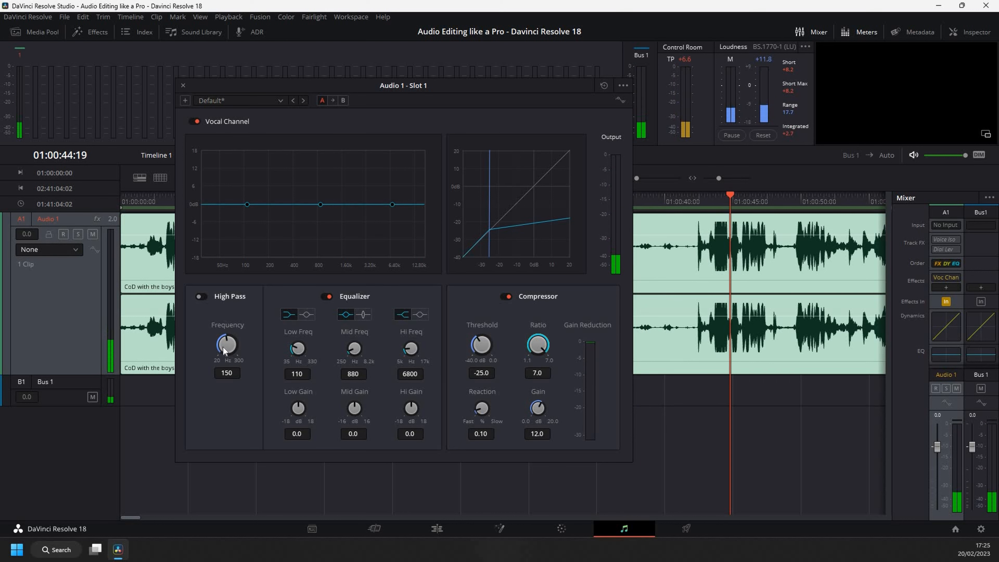
Turn on the Vocal Channel high-pass filter, set its frequency to 167 Hz during playback, and save the project
click(224, 345)
drag(219, 346, 193, 427)
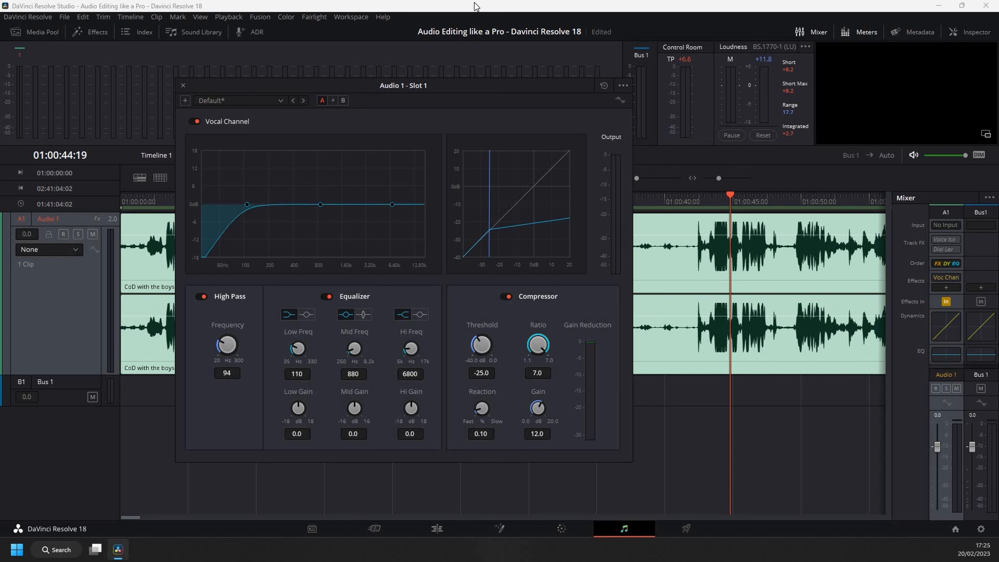
key(space)
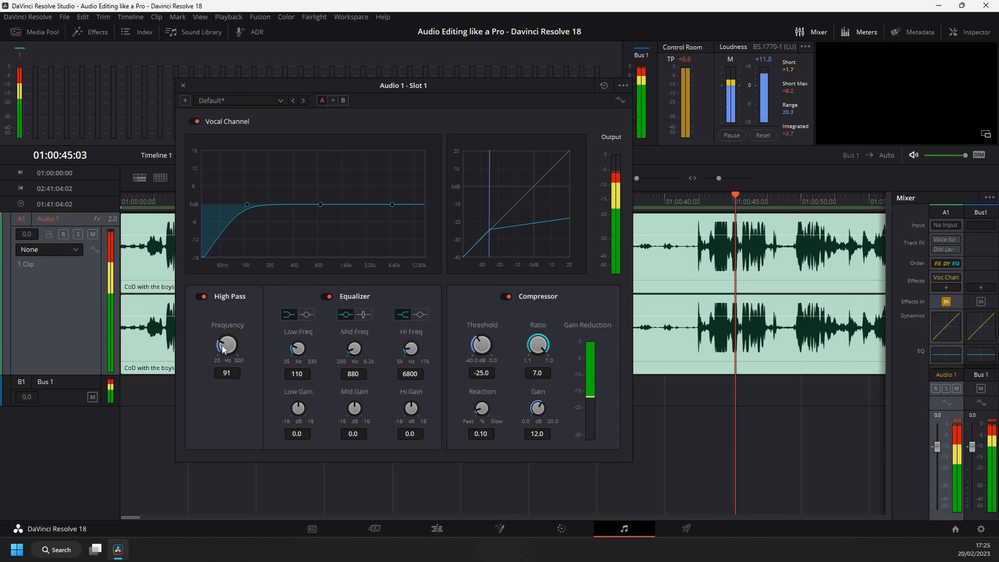
drag(219, 347, 261, 362)
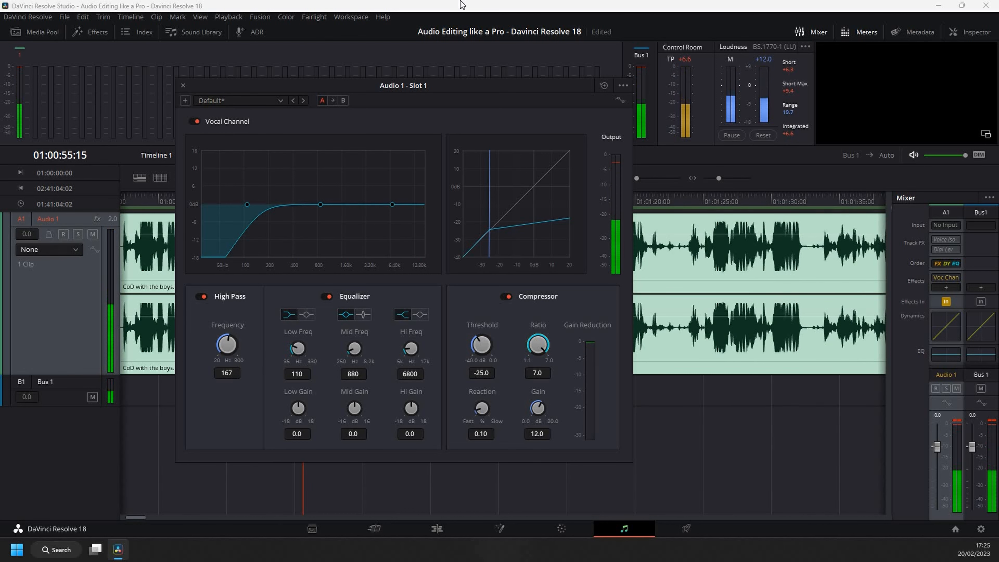
key(ctrl+s)
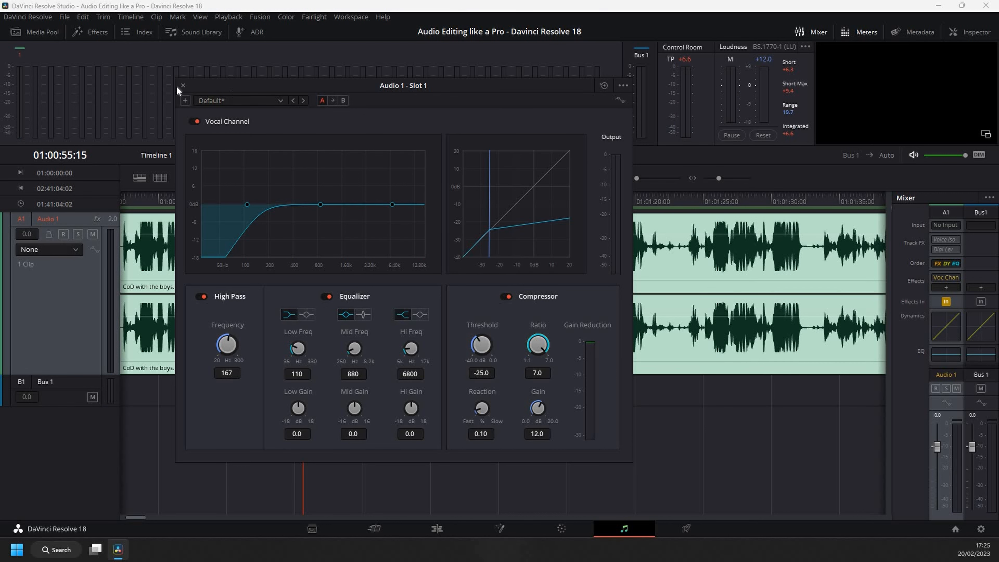
On the Deliver page, turn off video export and set the audio export format to MP3
click(685, 530)
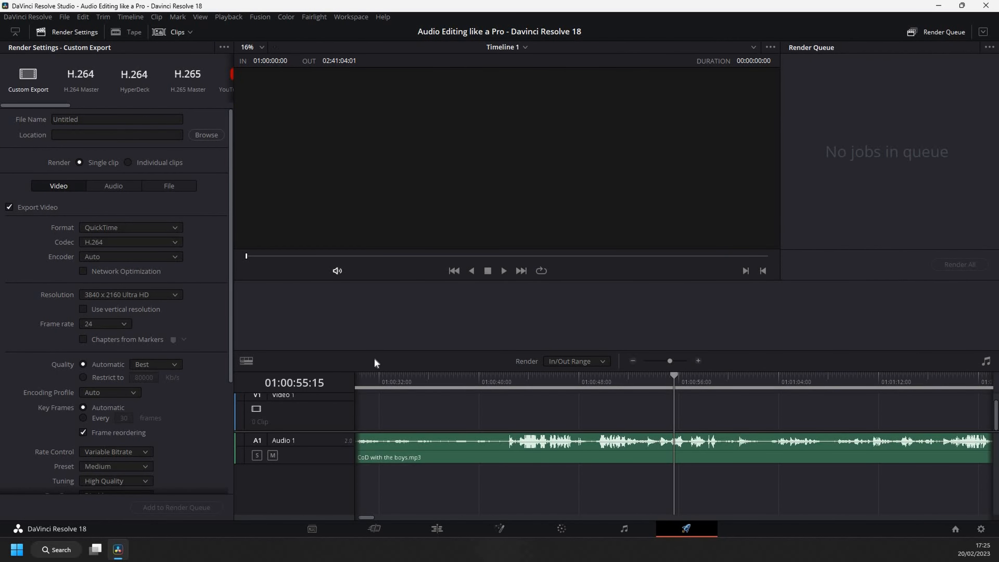
click(9, 207)
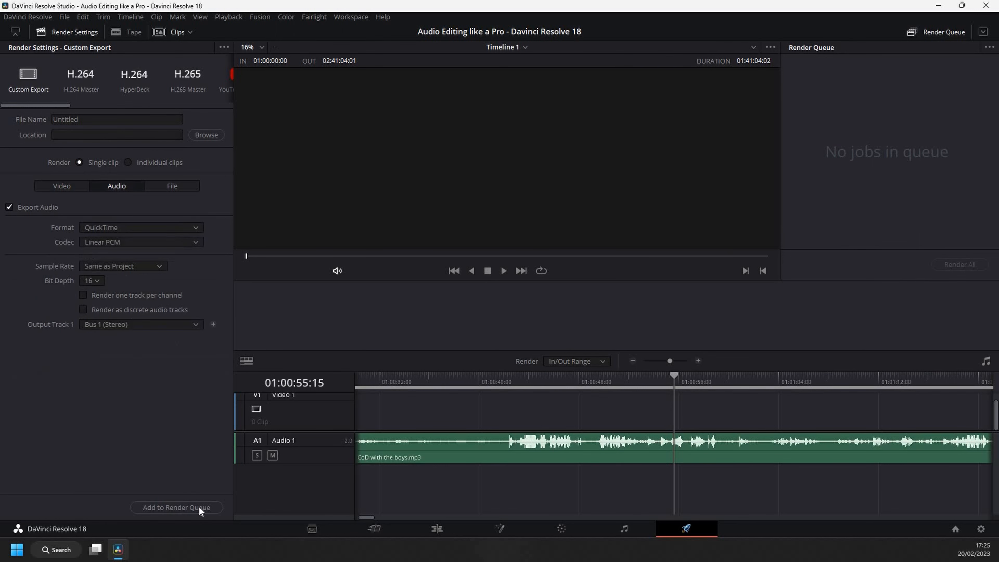
click(135, 228)
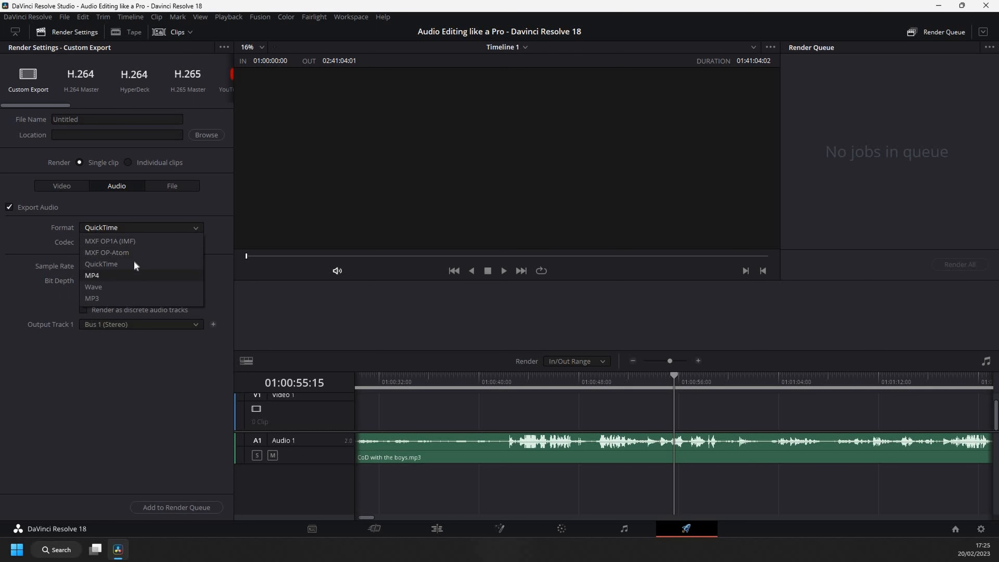
click(129, 299)
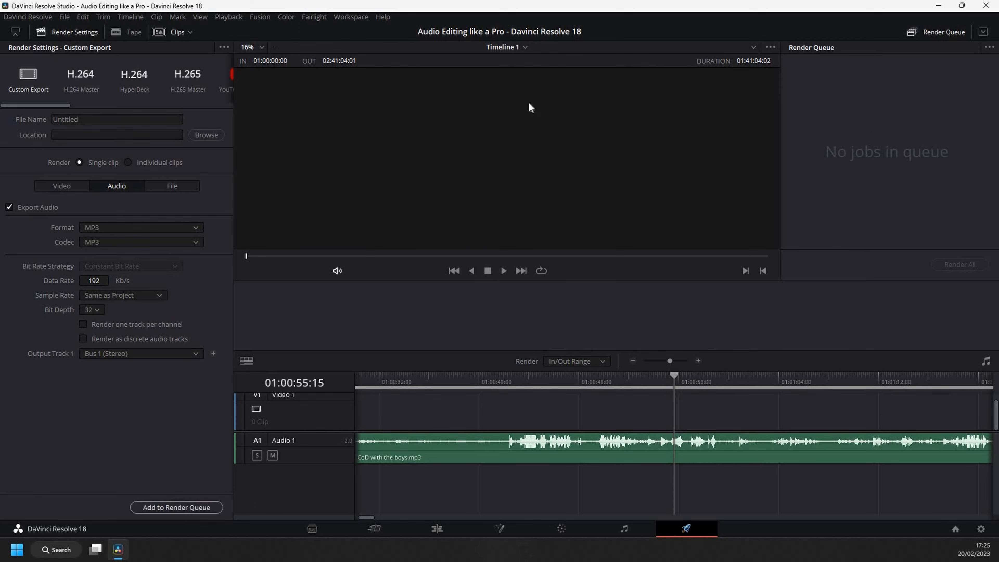
Set the export destination to the Videos > DaVinci Resolve folder with the file name Untitled
click(206, 134)
click(411, 275)
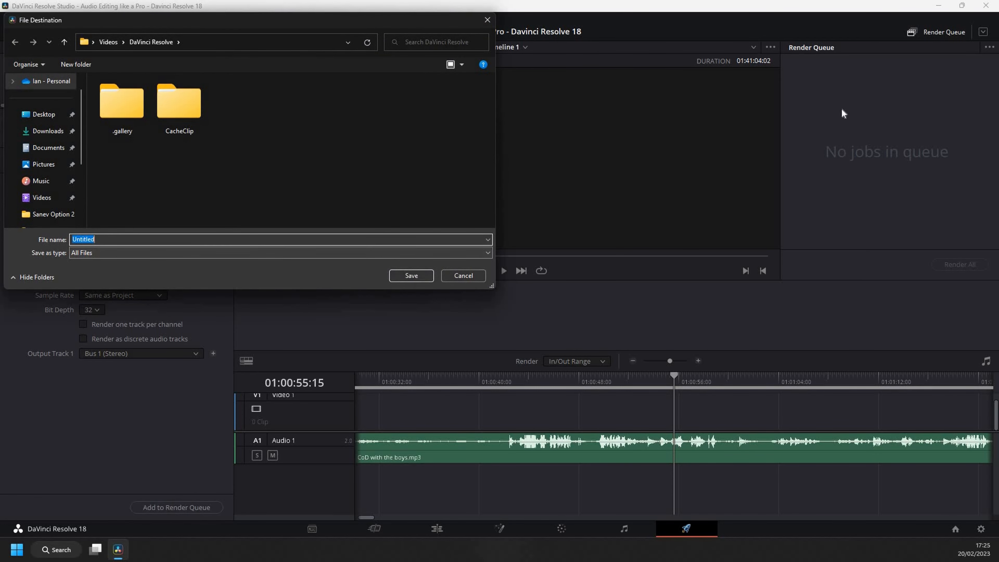